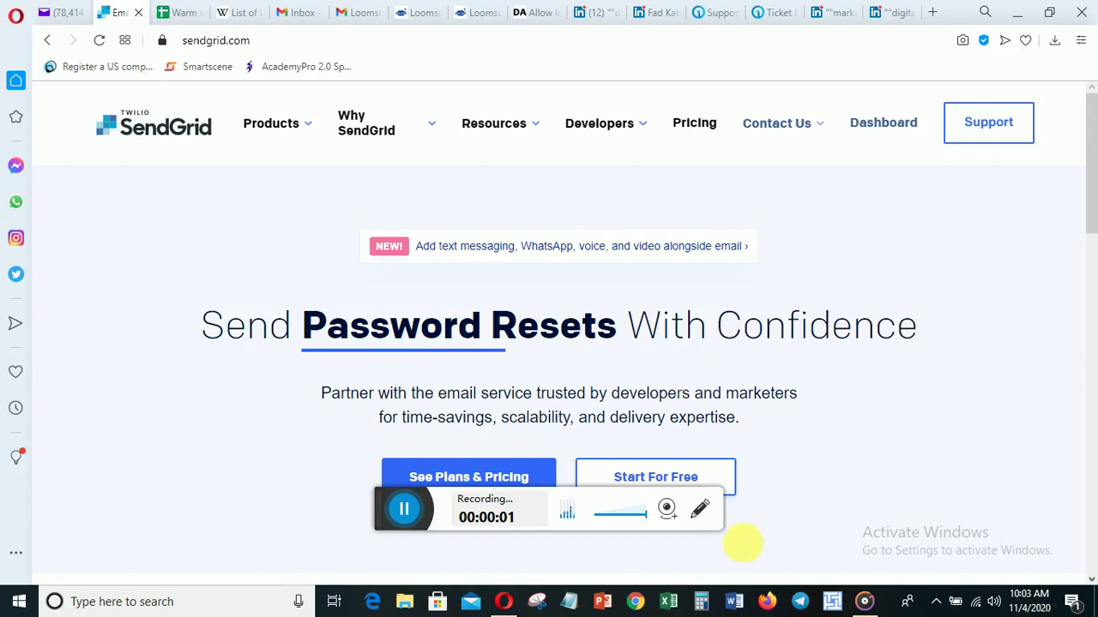
Sign in to SendGrid from its home page and reach the dashboard's recent email activity
drag(387, 512, 474, 65)
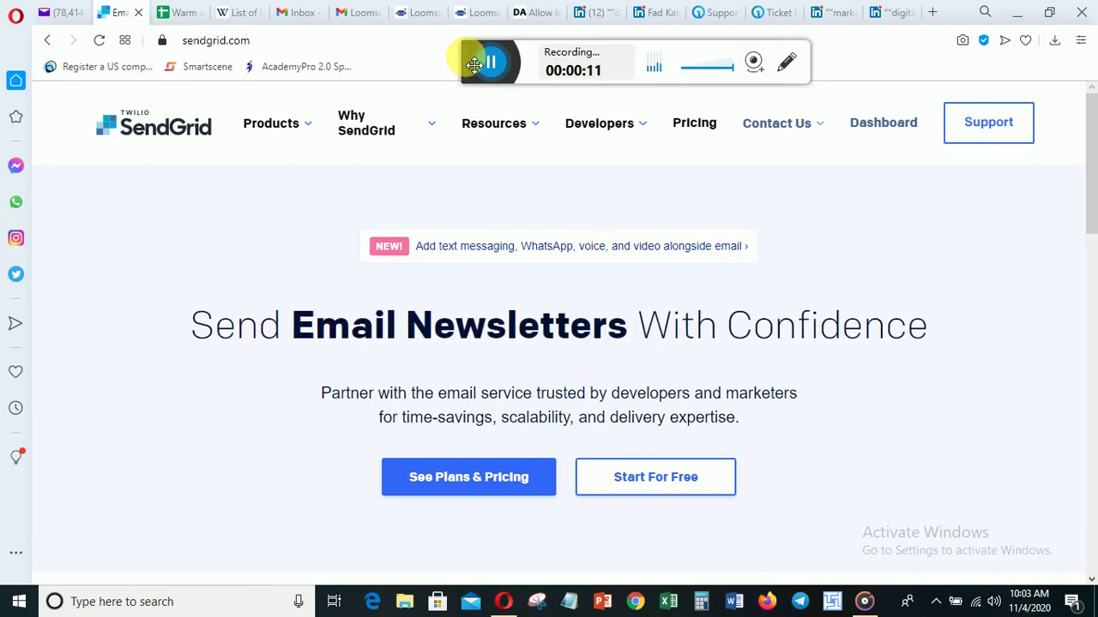
drag(474, 65, 900, 616)
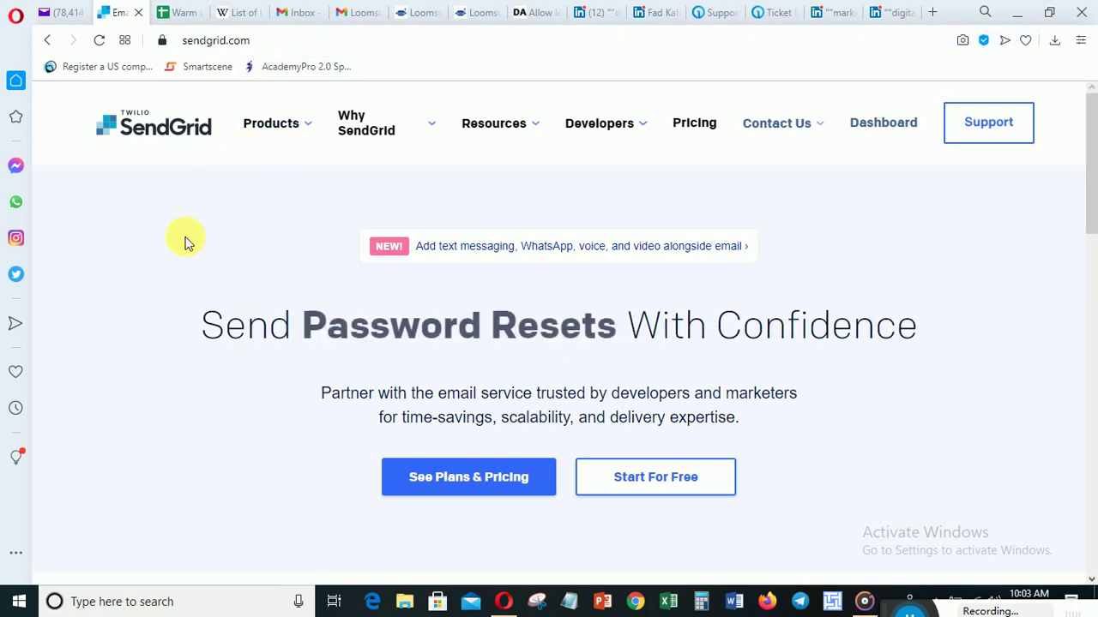
click(673, 480)
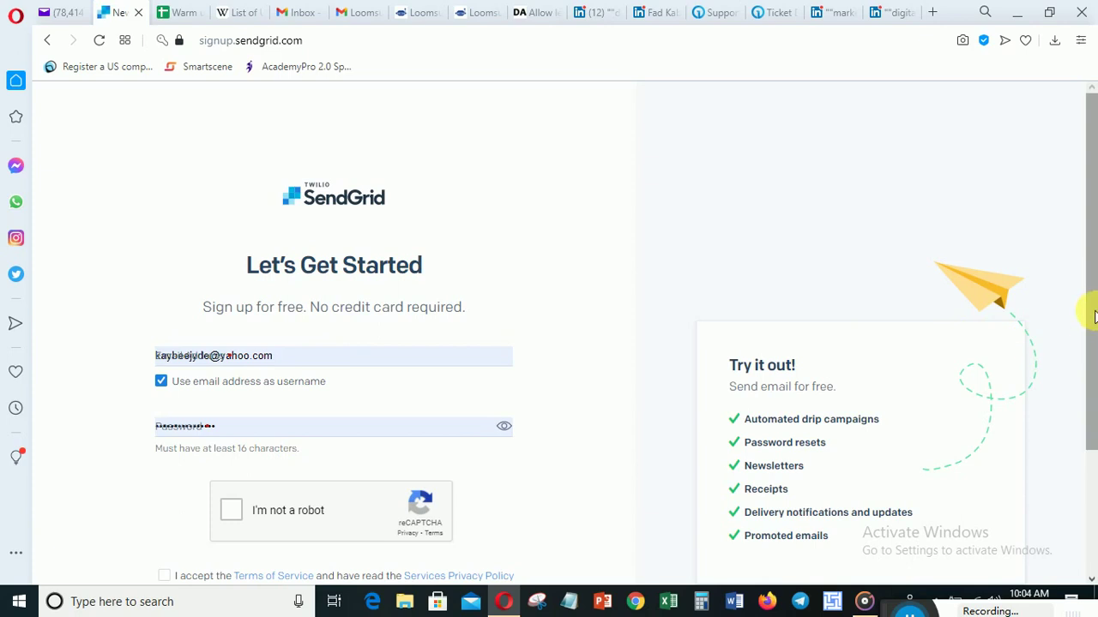
drag(1086, 312, 1091, 397)
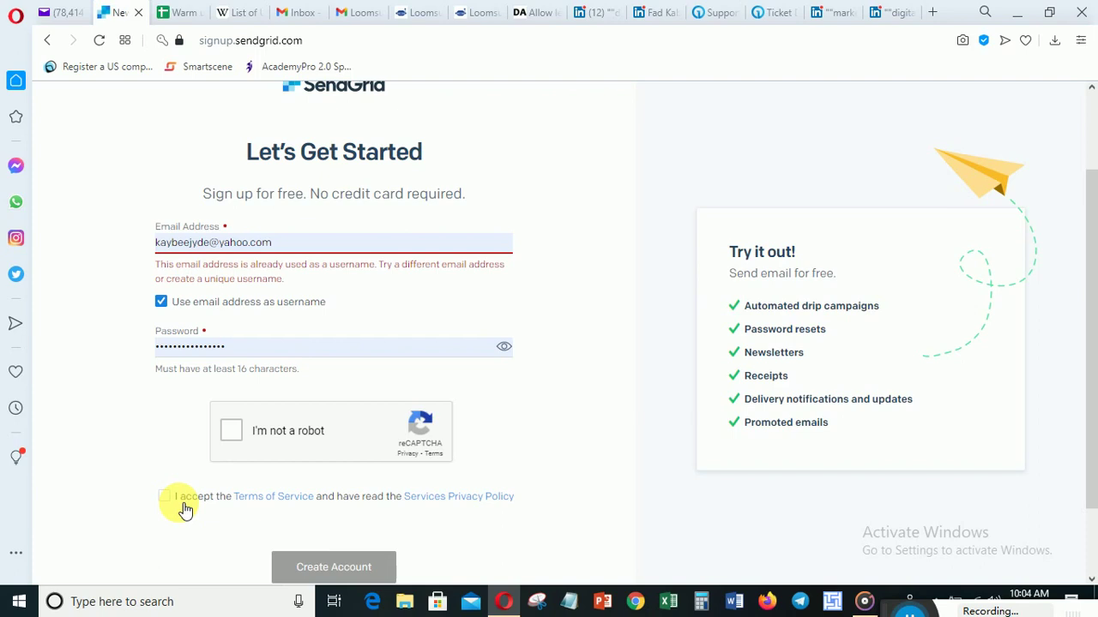
drag(1087, 368, 1087, 240)
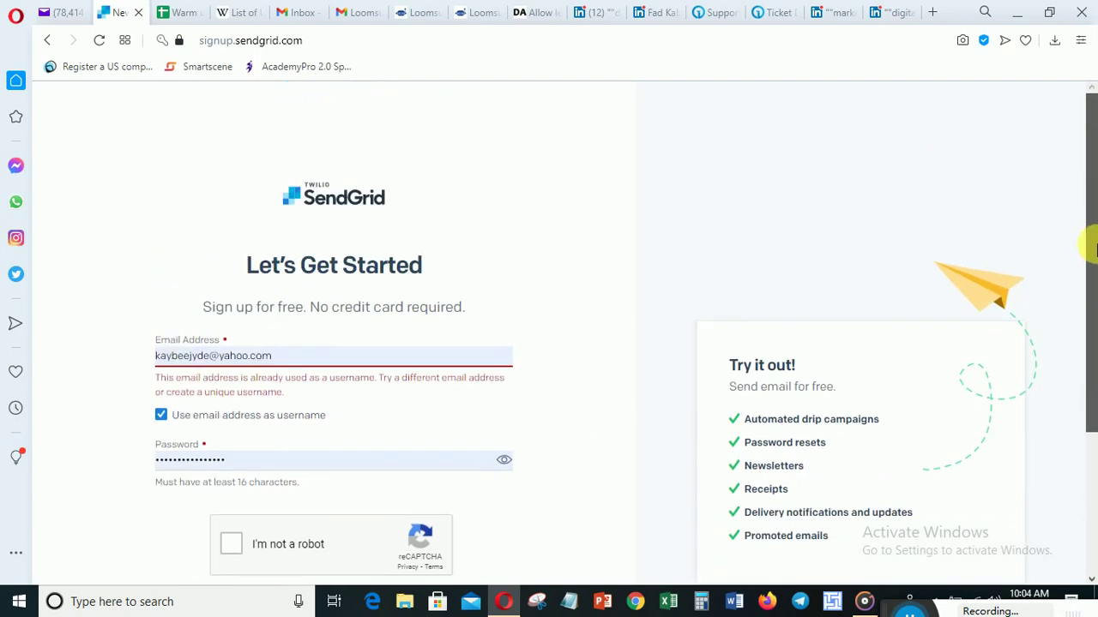
click(50, 45)
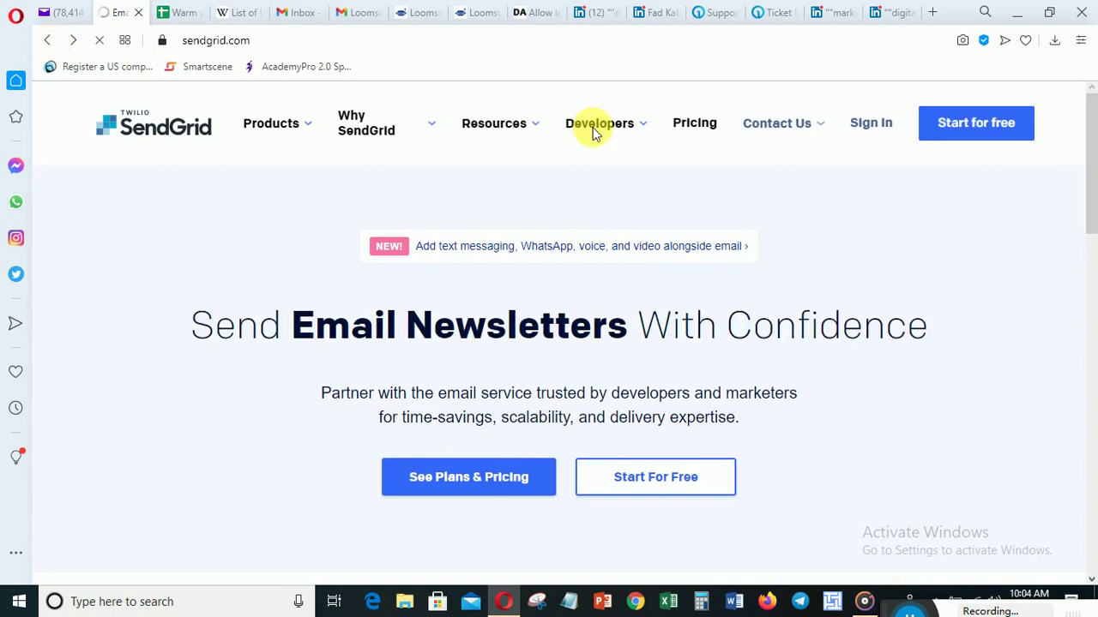
click(873, 126)
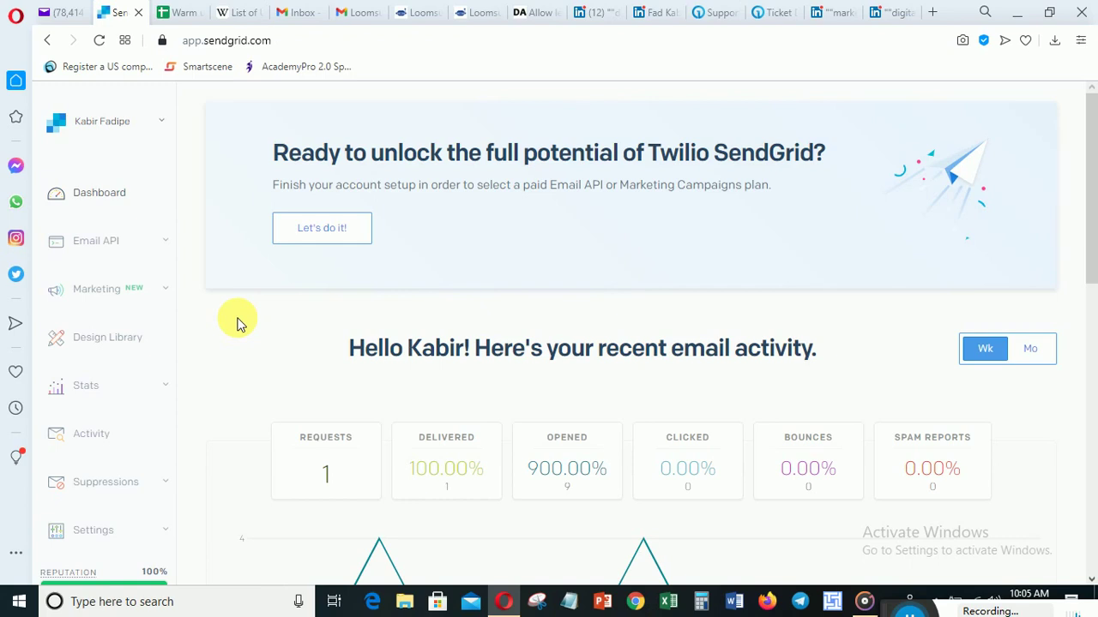
drag(1090, 183, 1092, 206)
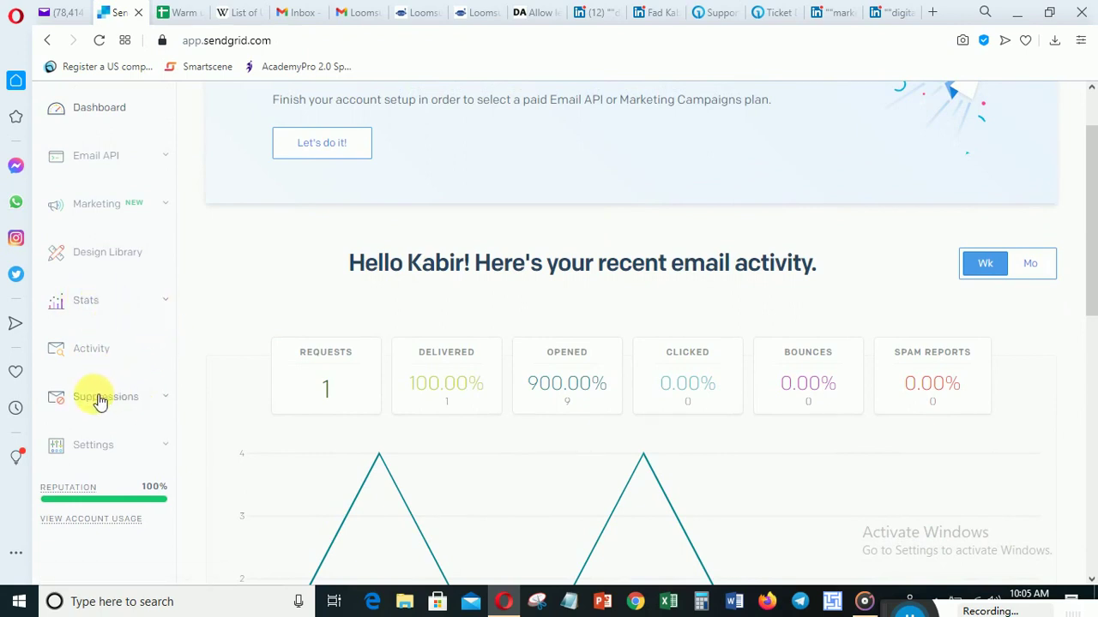
Expand Settings in the sidebar and go to Sender Authentication
click(102, 448)
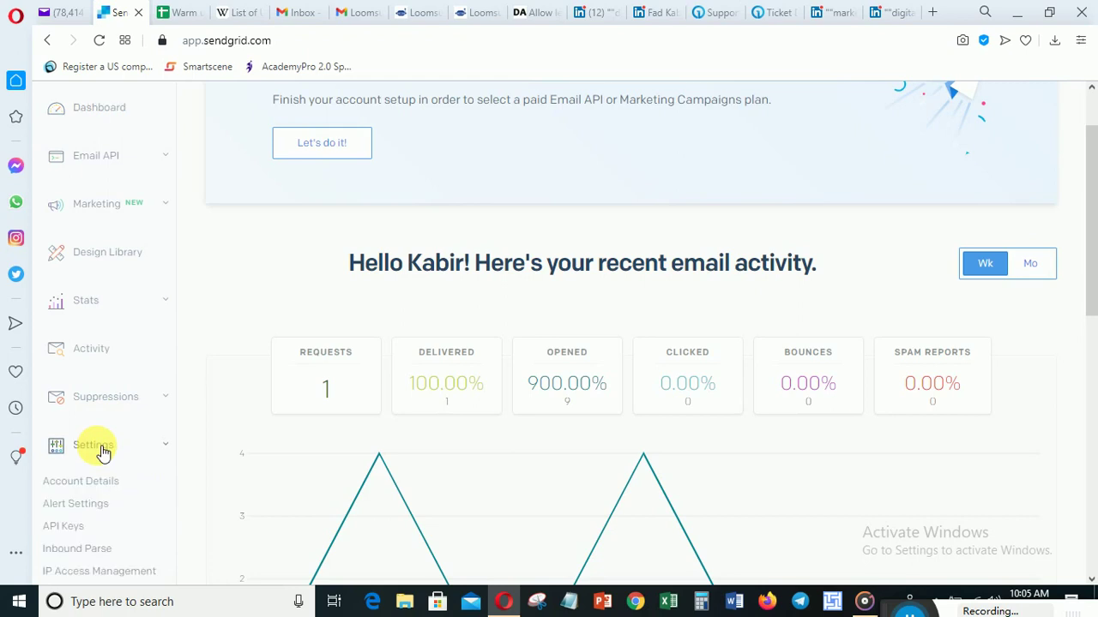
drag(1088, 233, 1086, 311)
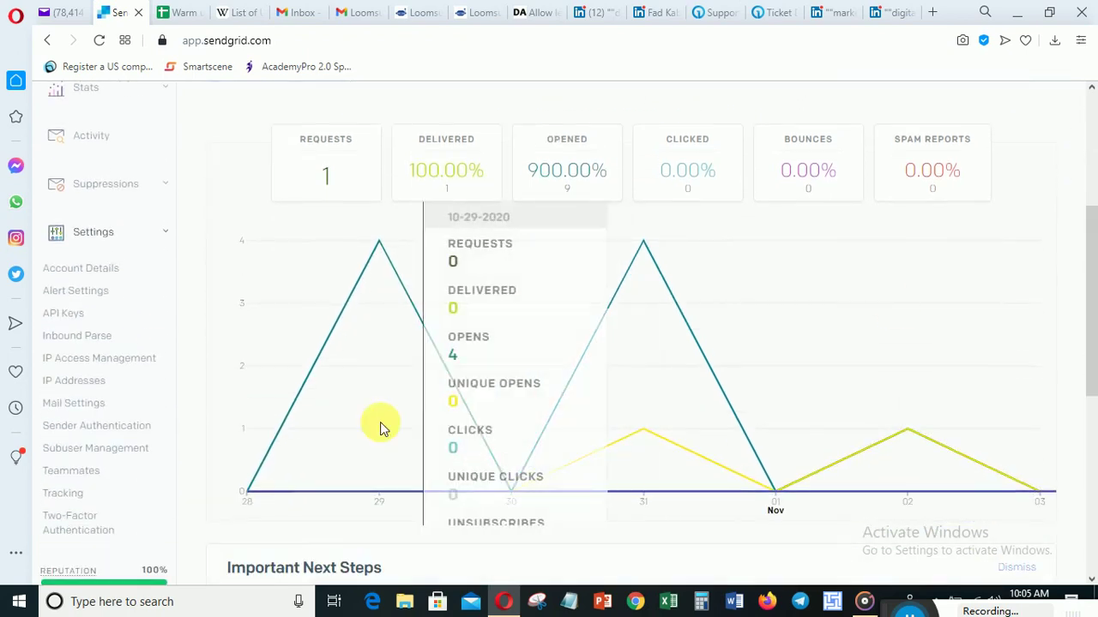
click(100, 427)
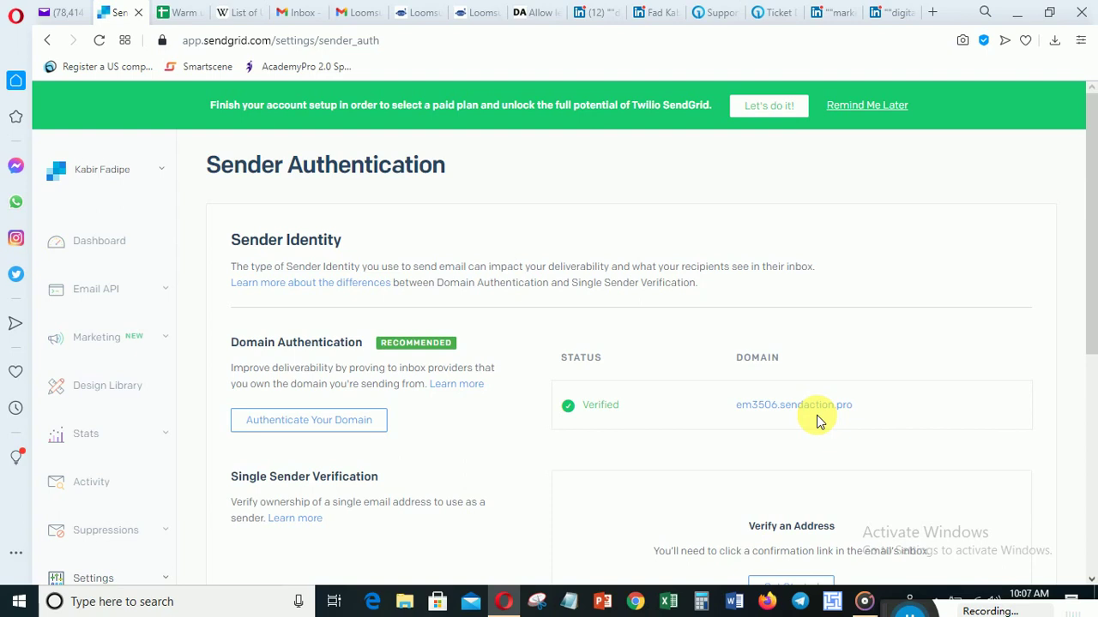
Begin domain authentication with Namecheap as DNS host, link branding No, and continue
click(288, 425)
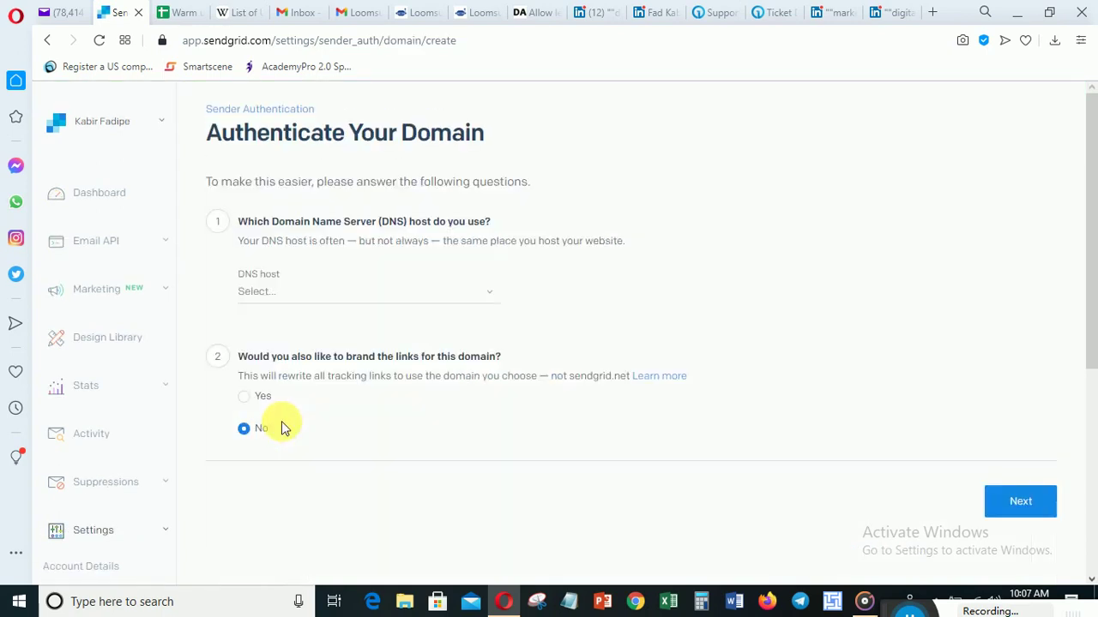
click(346, 294)
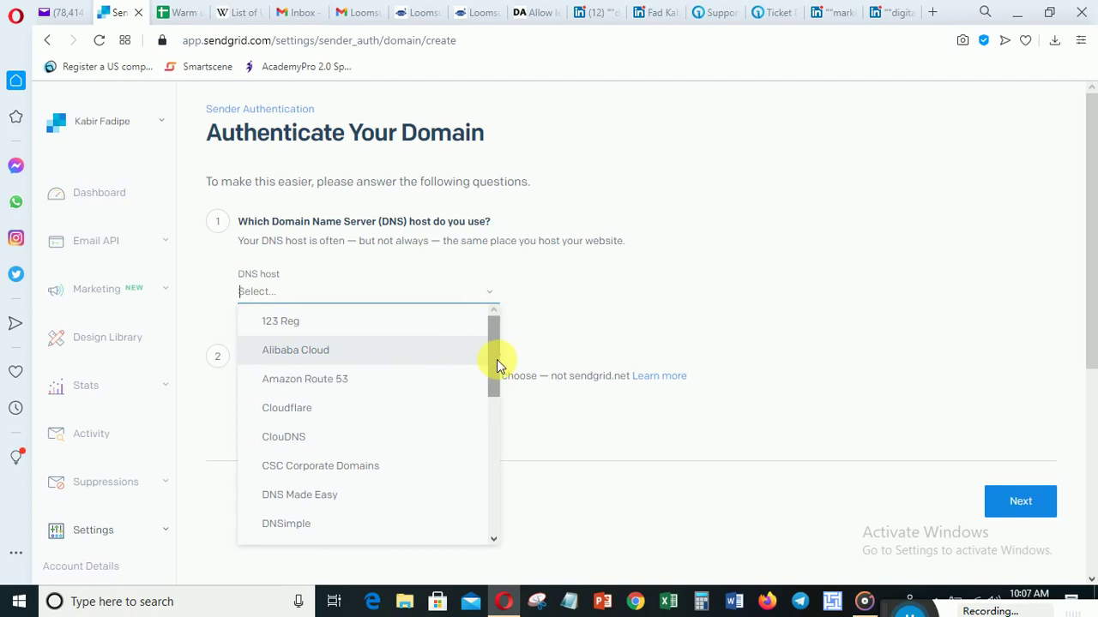
drag(494, 364, 487, 485)
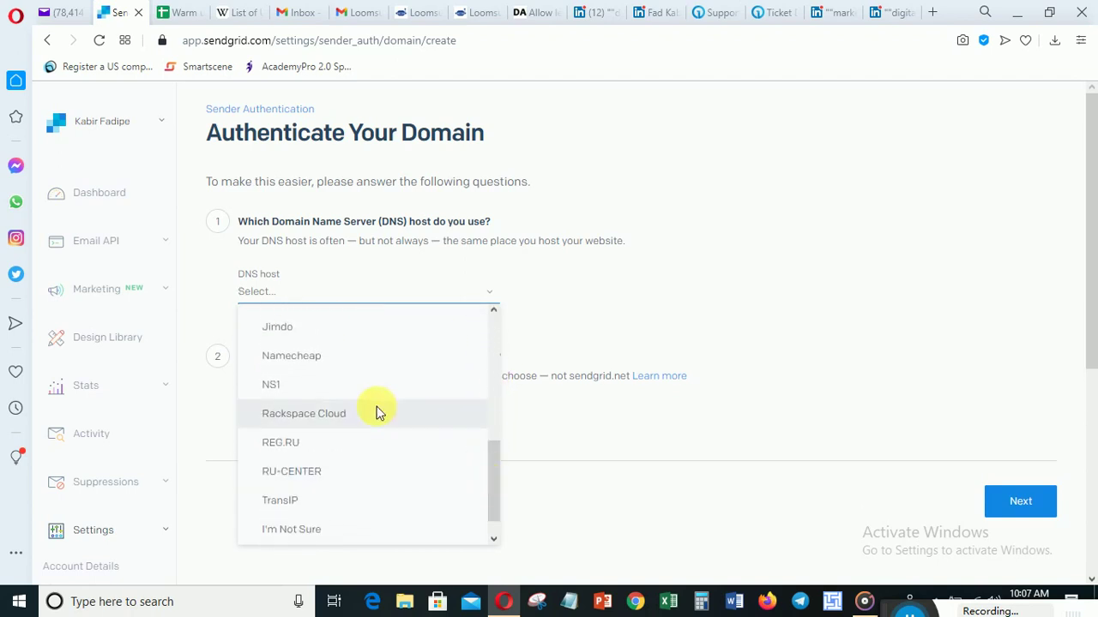
click(295, 364)
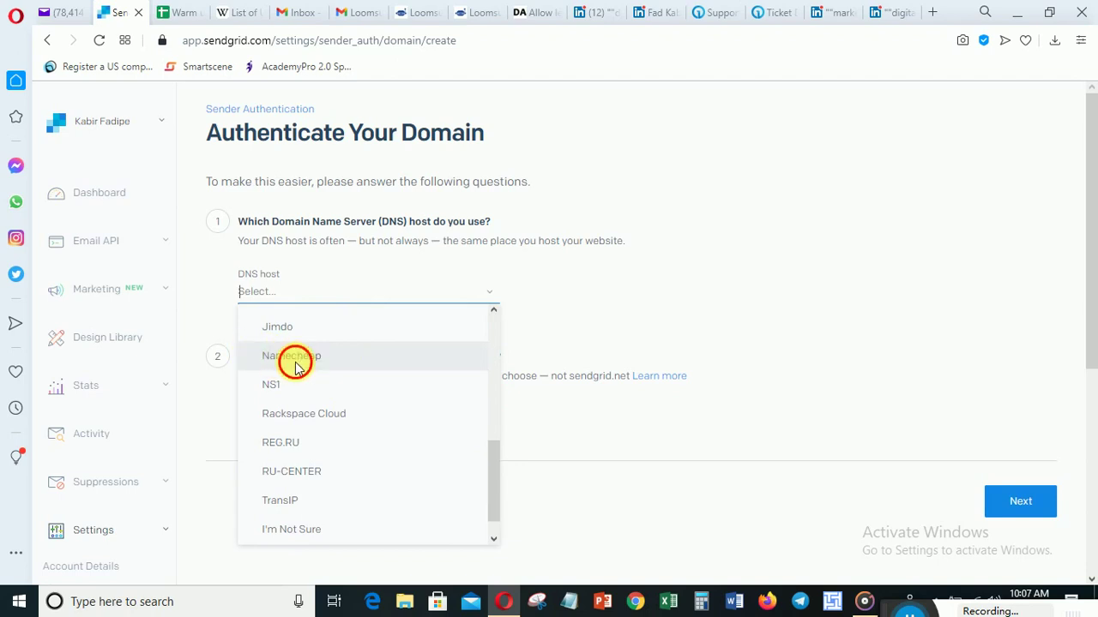
click(386, 288)
drag(490, 365, 490, 503)
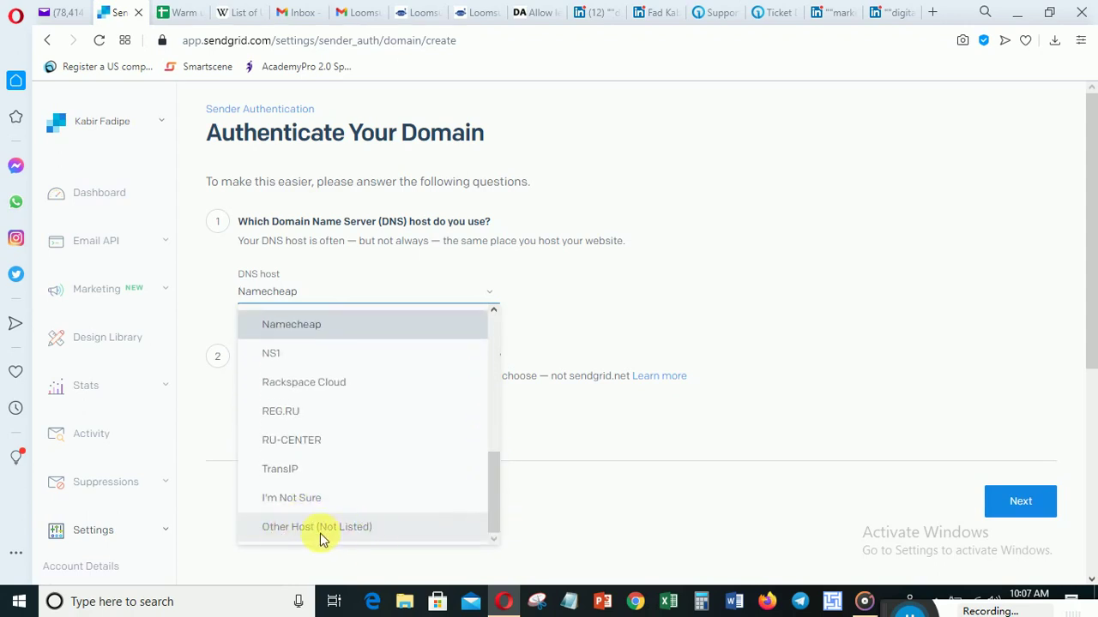
click(563, 486)
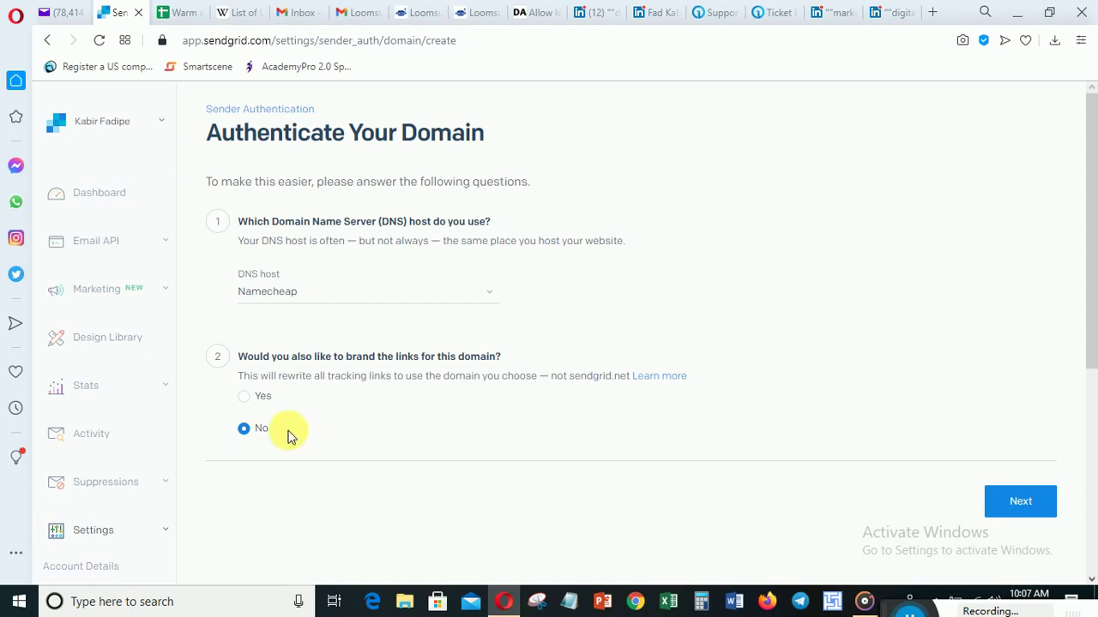
click(1020, 504)
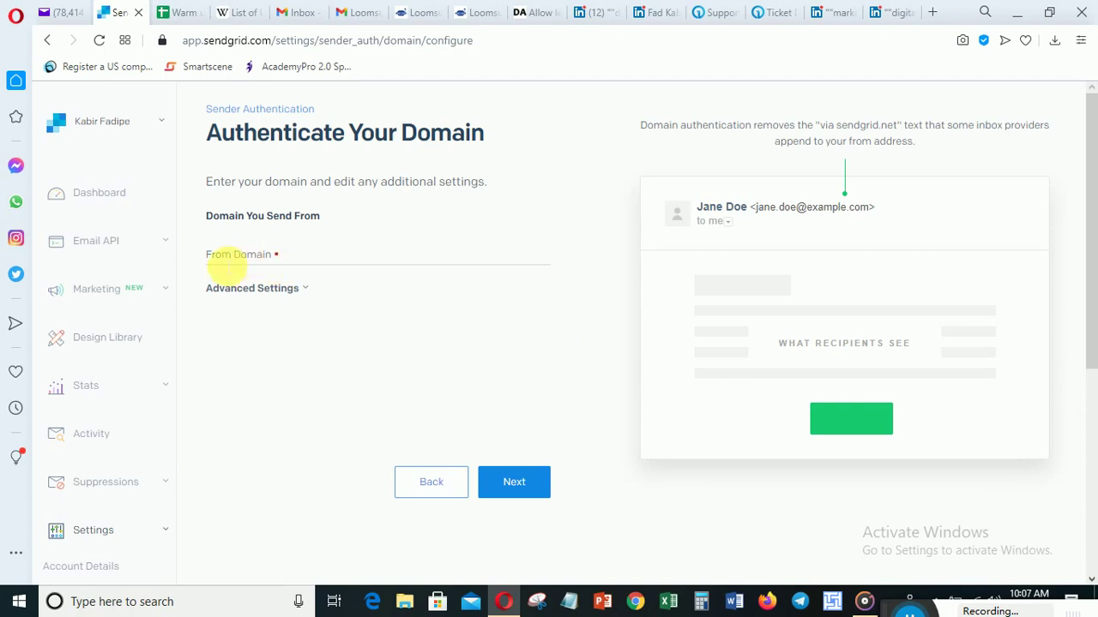
Enter loomsuite.com as the From Domain, correcting the typo
click(225, 263)
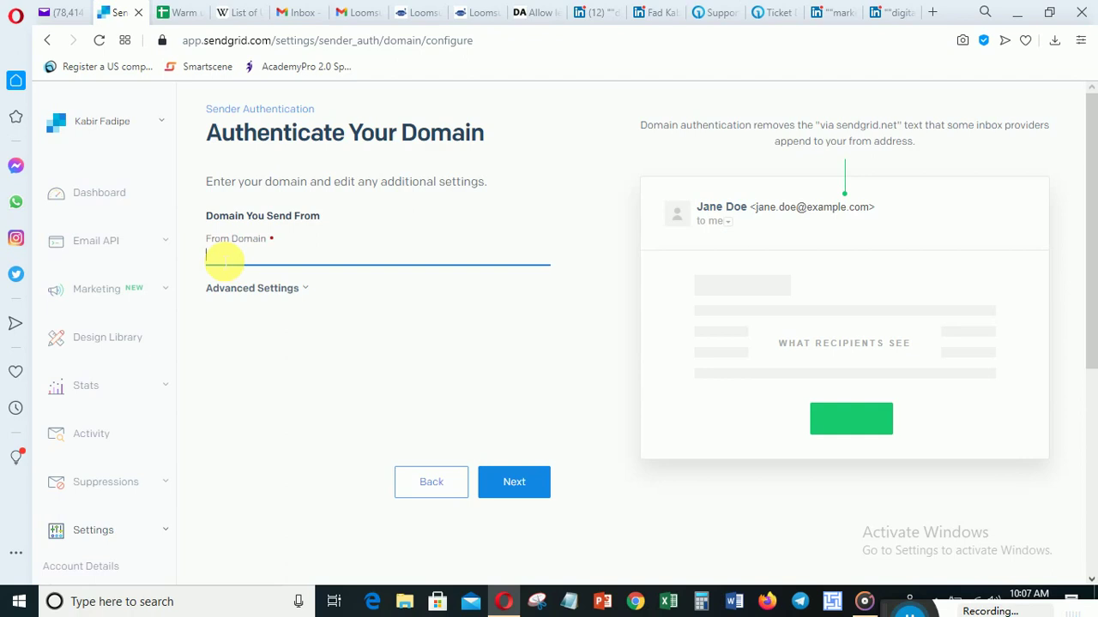
text(loomsuite)
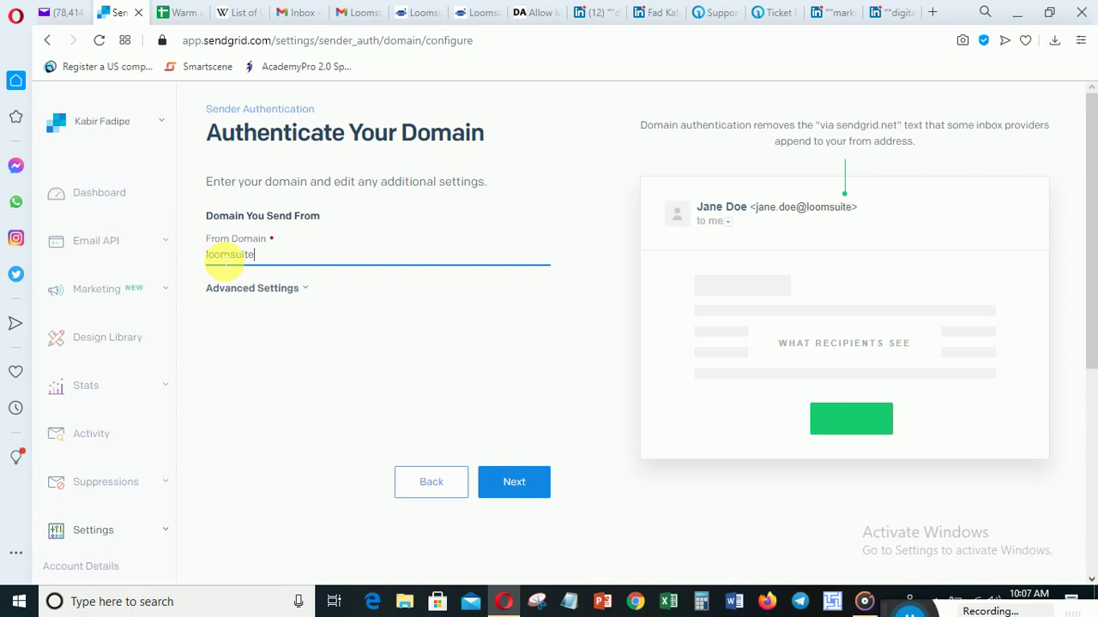
text(.com)
click(515, 483)
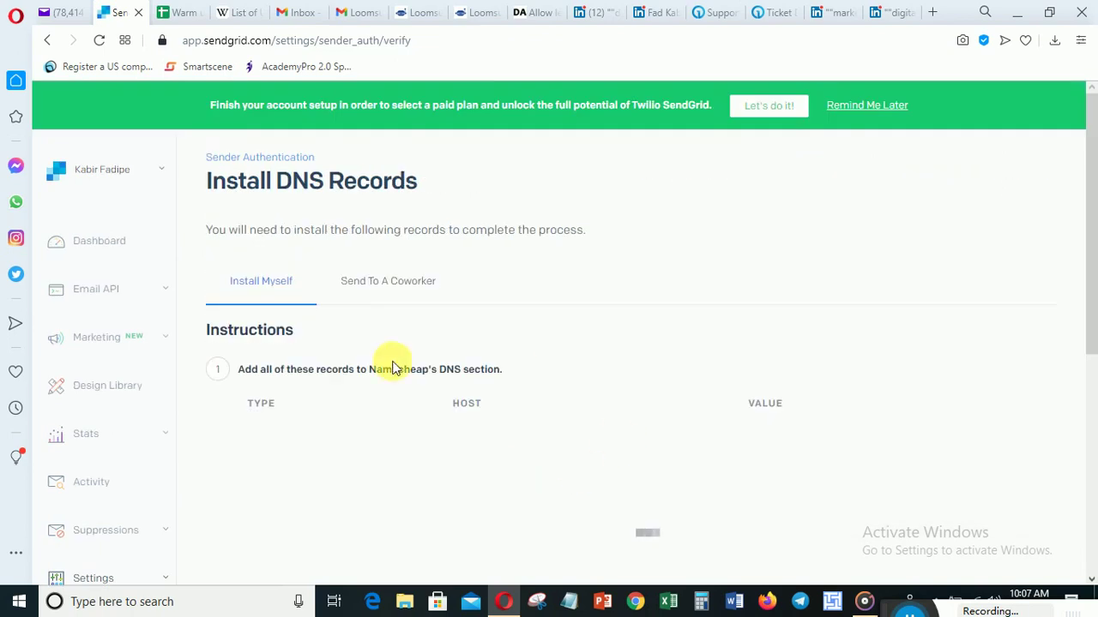
drag(1090, 238, 1088, 353)
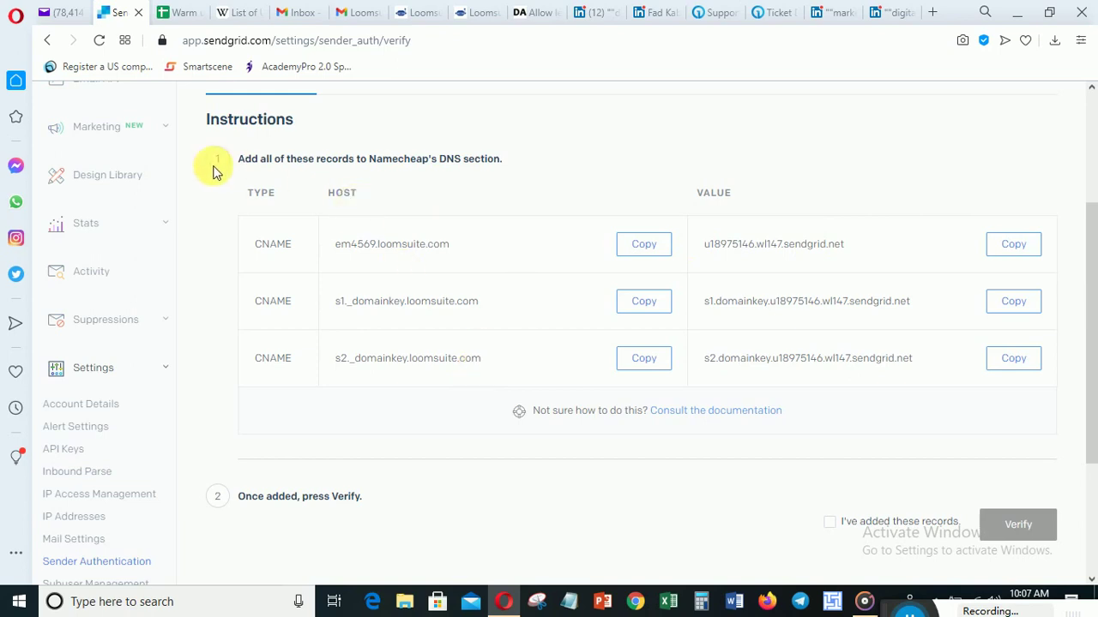
key(ctrl+a)
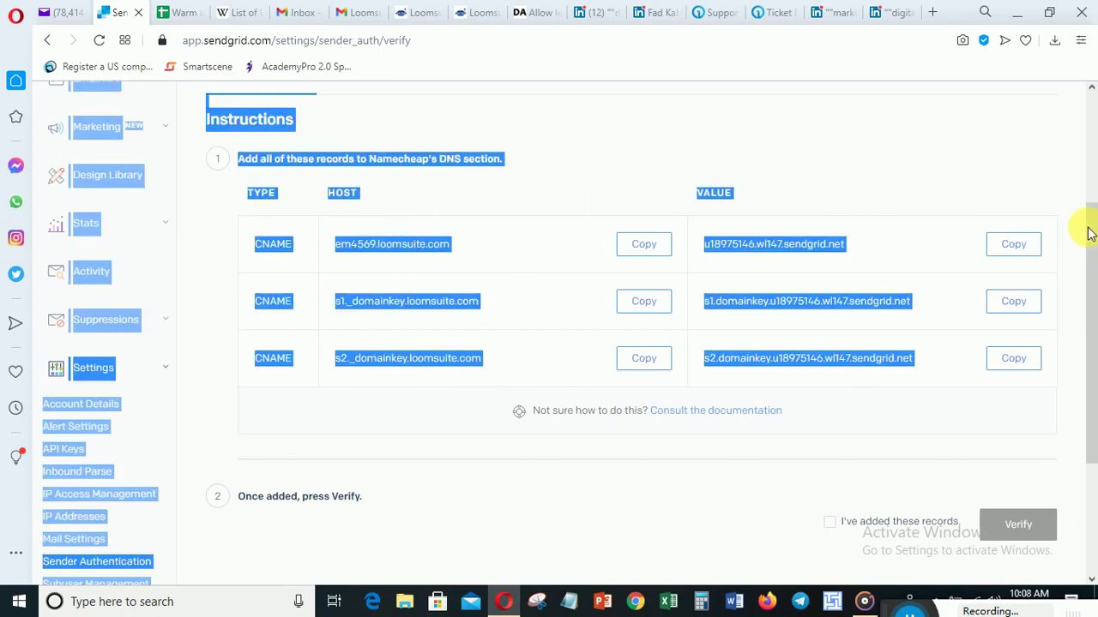
click(828, 196)
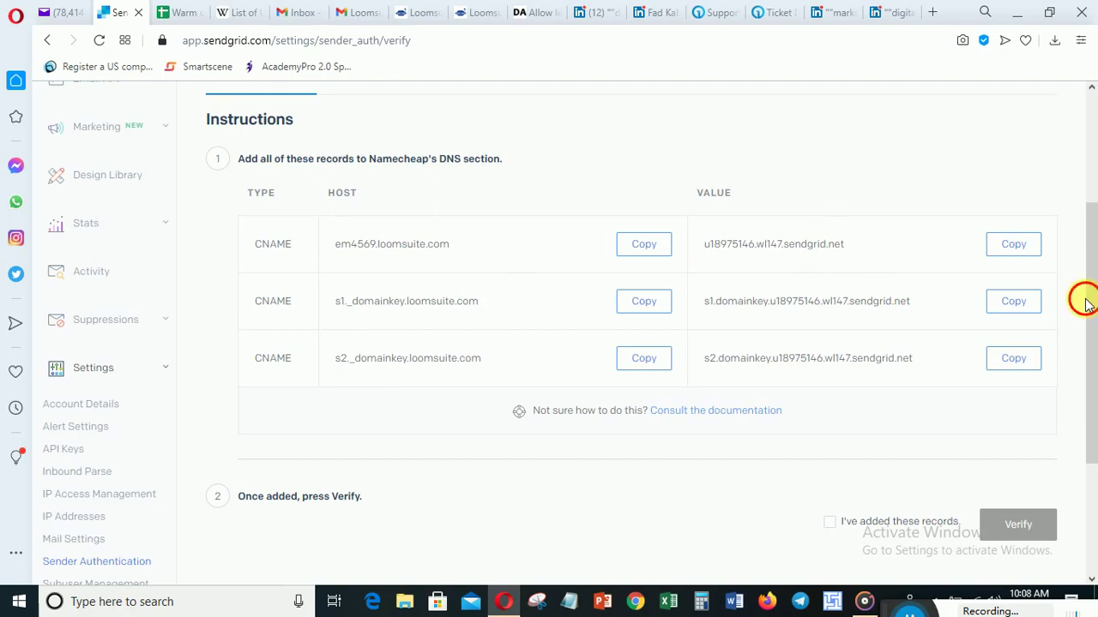
key(ctrl+a)
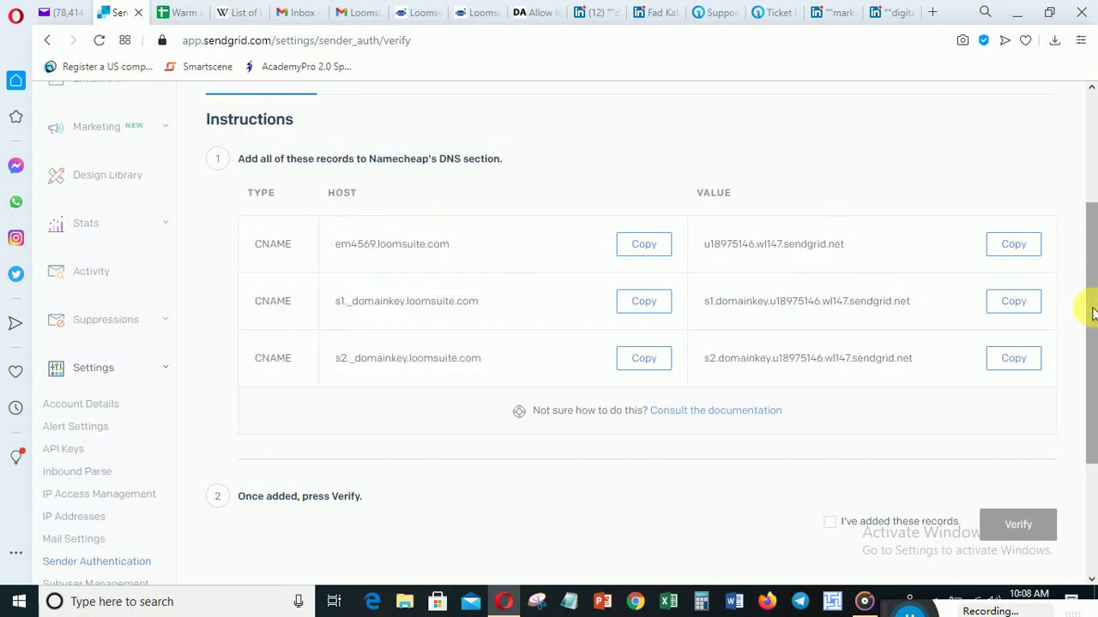
mouse_move(1086, 307)
mouse_down()
mouse_move(1093, 219)
mouse_move(1093, 305)
mouse_up()
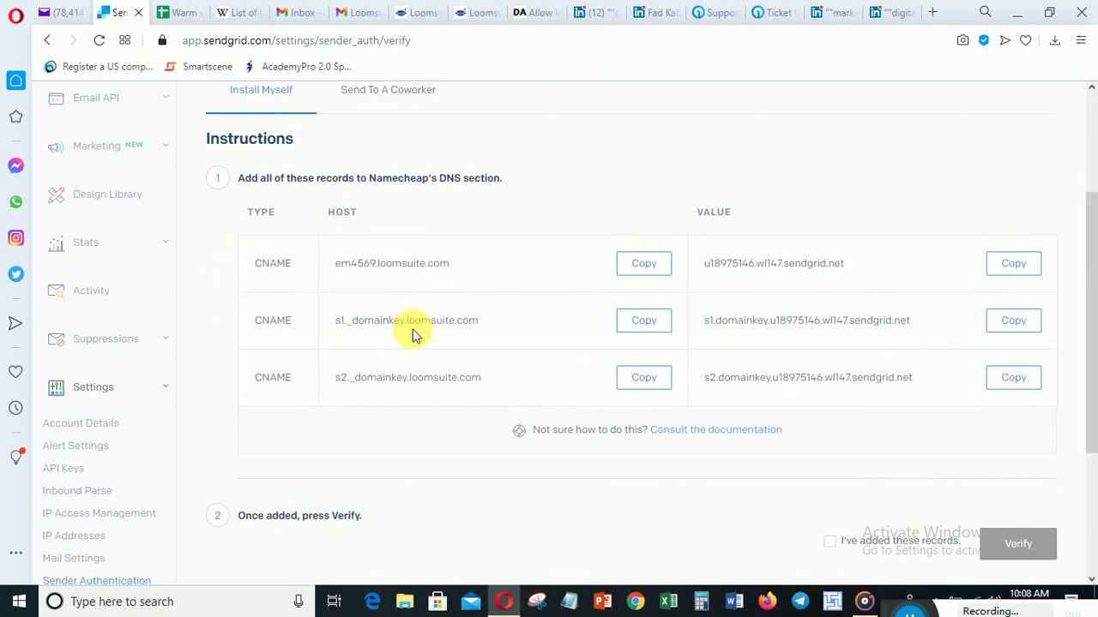
Open namecheap.com in a new tab and sign in to the account
click(939, 12)
click(235, 41)
text(name)
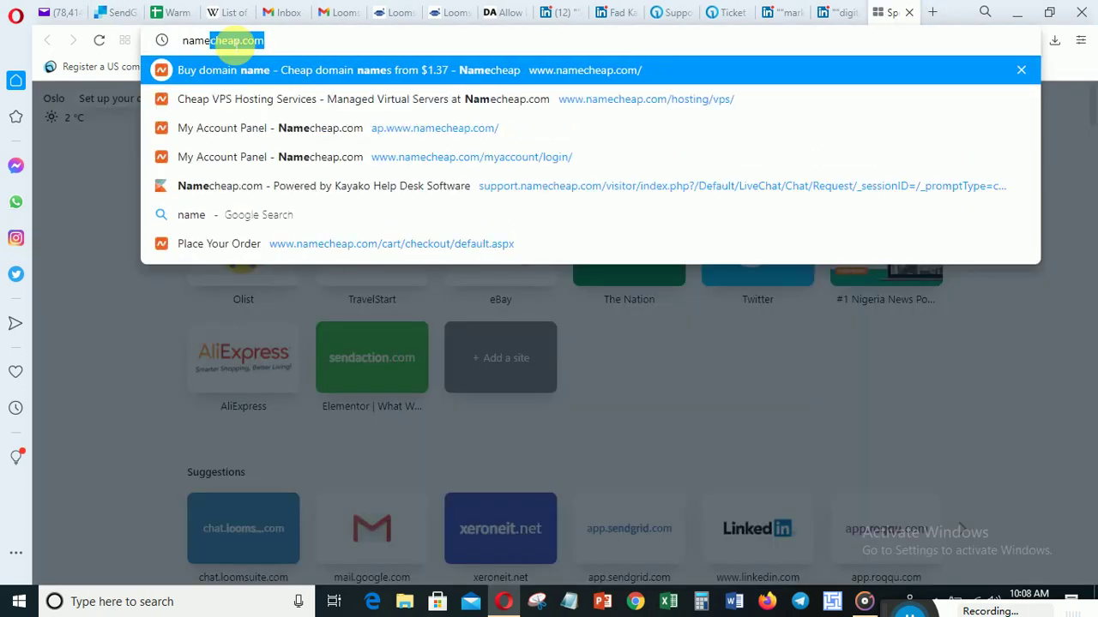
key(Return)
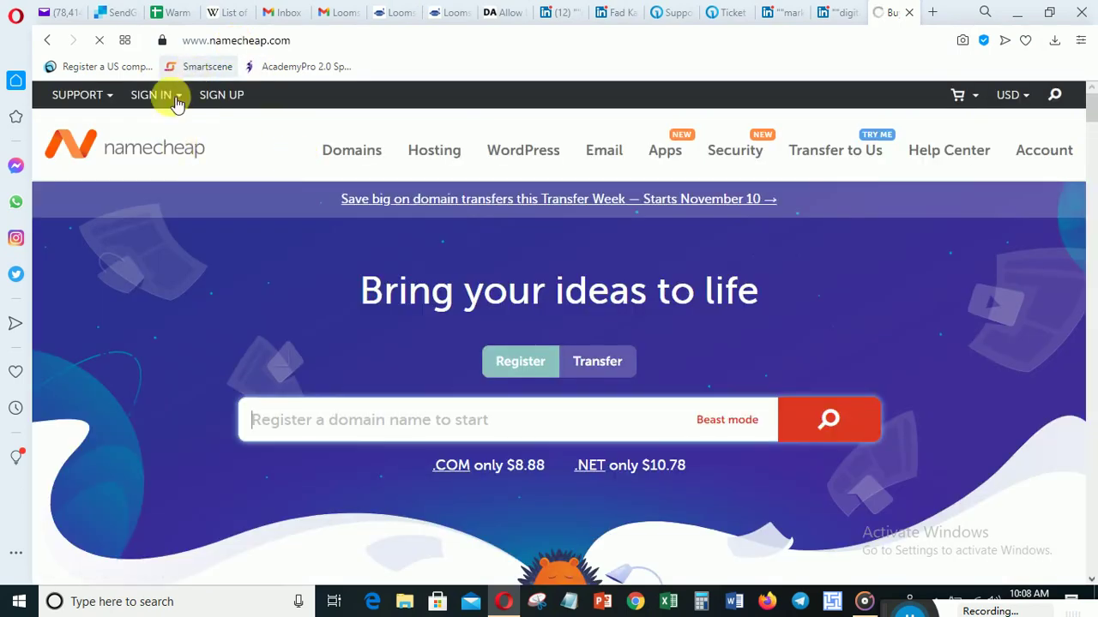
click(176, 96)
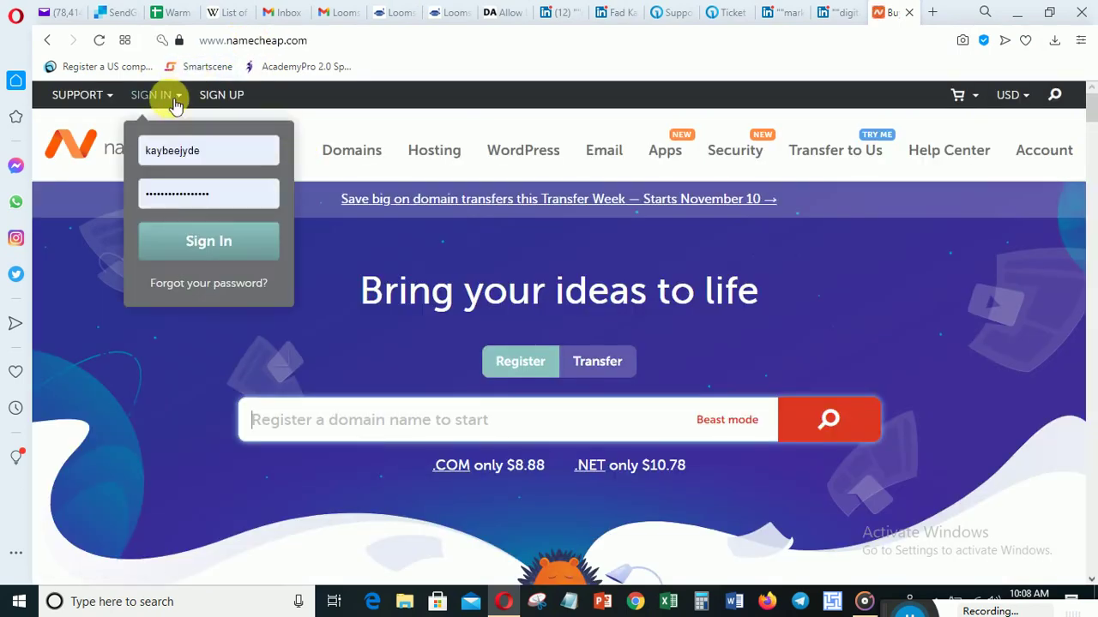
click(206, 241)
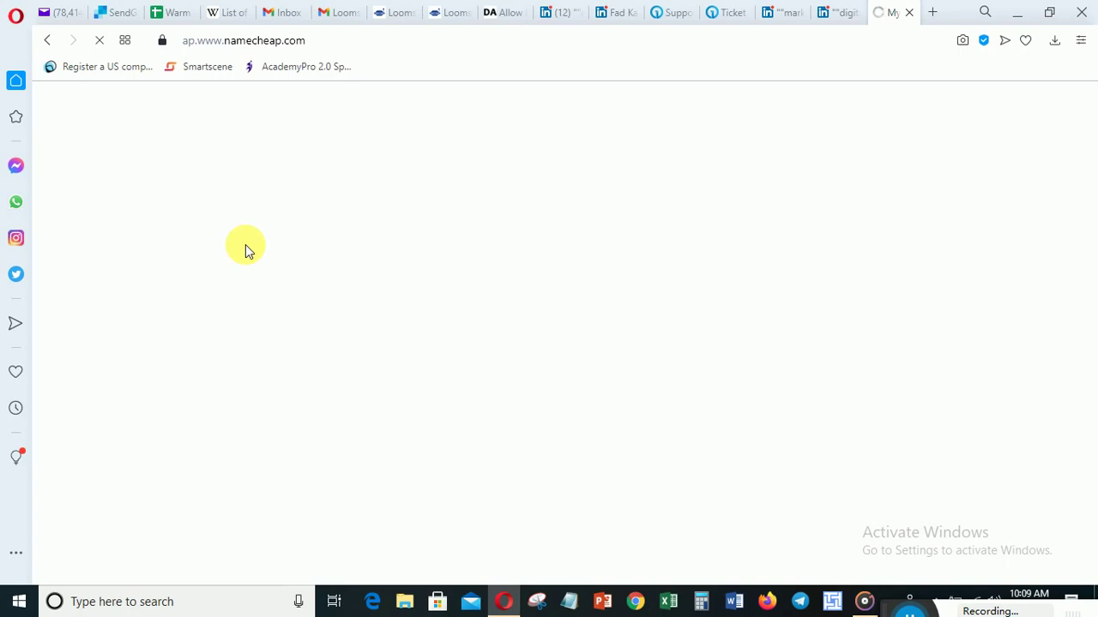
Check the SendGrid DNS records tab, then return to the loading Namecheap account page
click(123, 22)
click(897, 20)
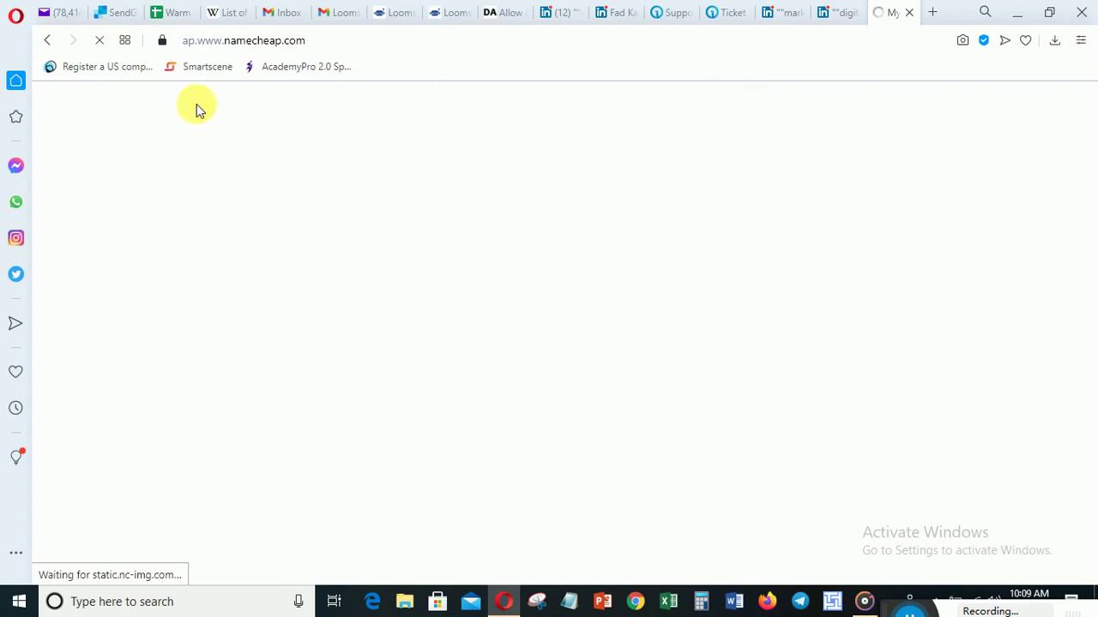
click(224, 40)
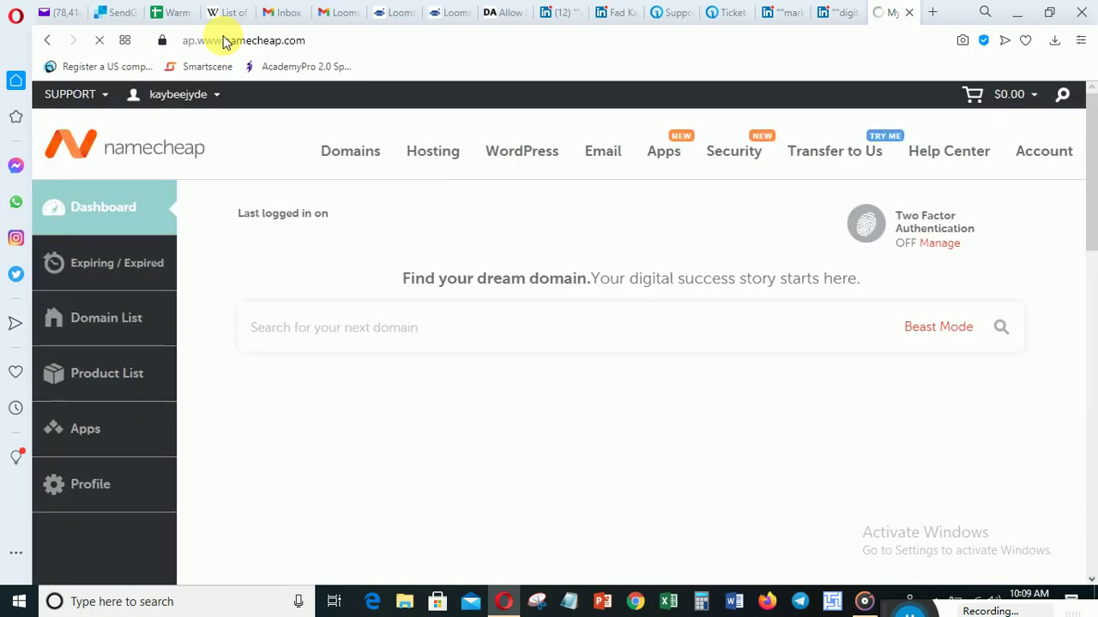
drag(1095, 163, 1090, 228)
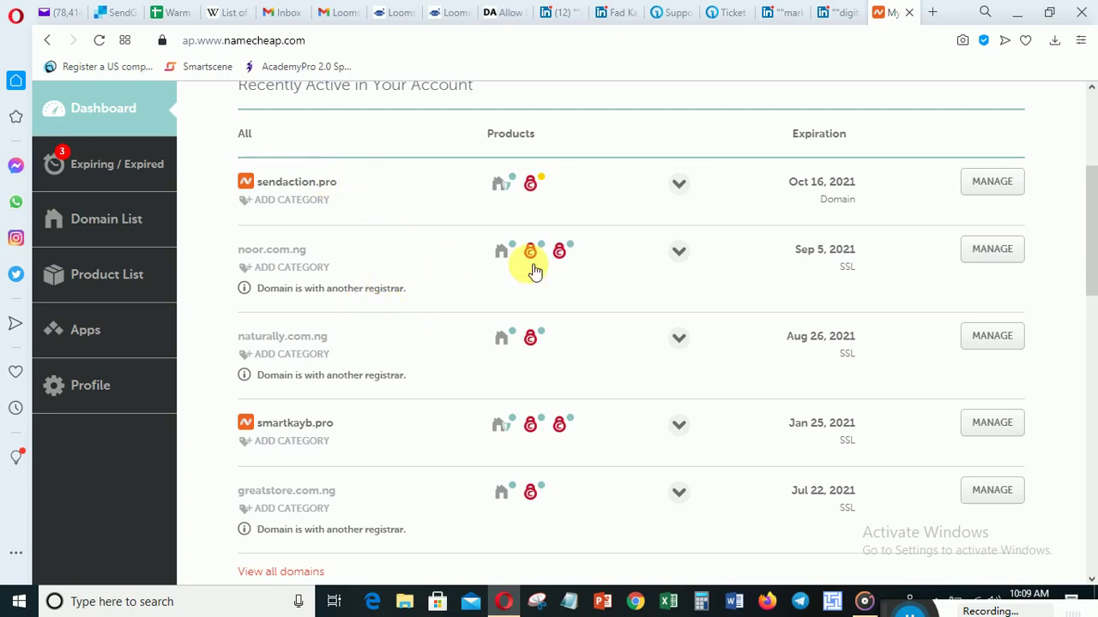
click(118, 16)
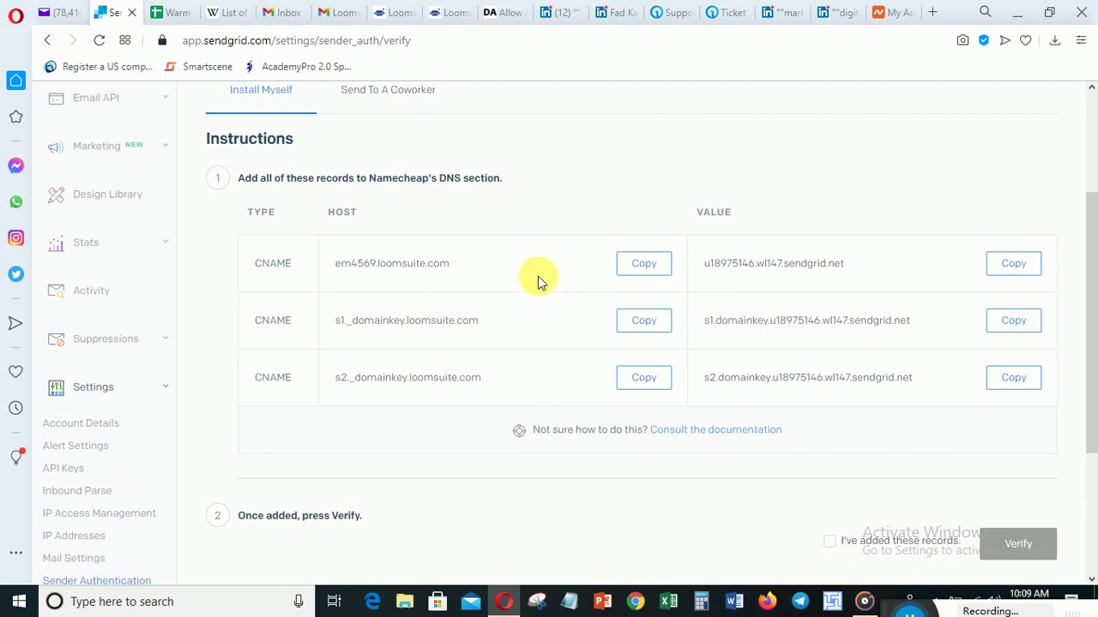
click(885, 13)
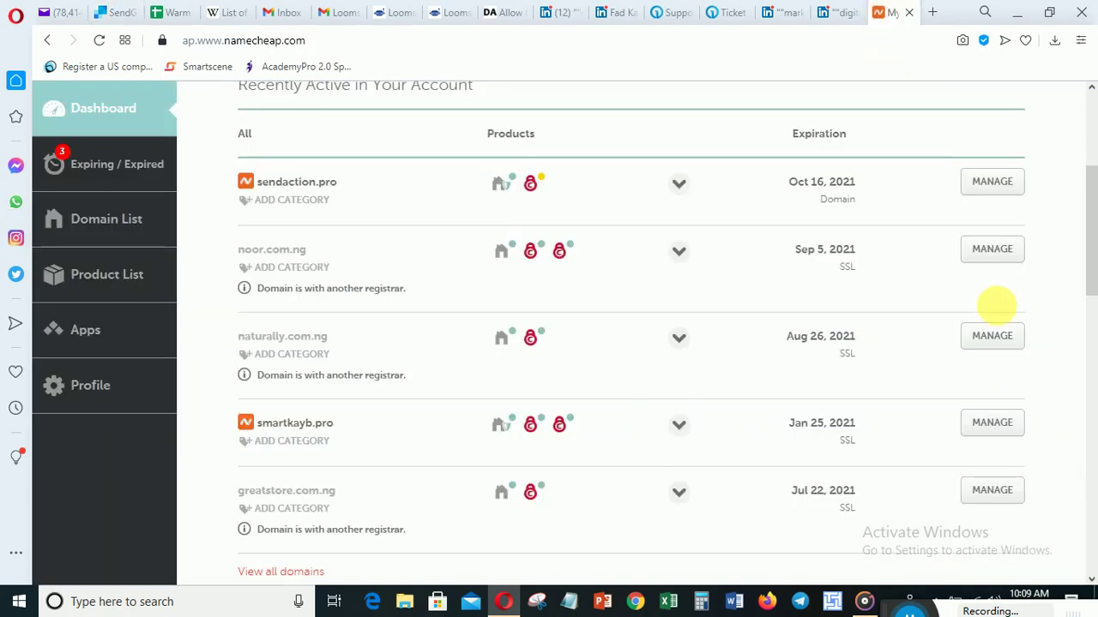
drag(1087, 237, 1085, 387)
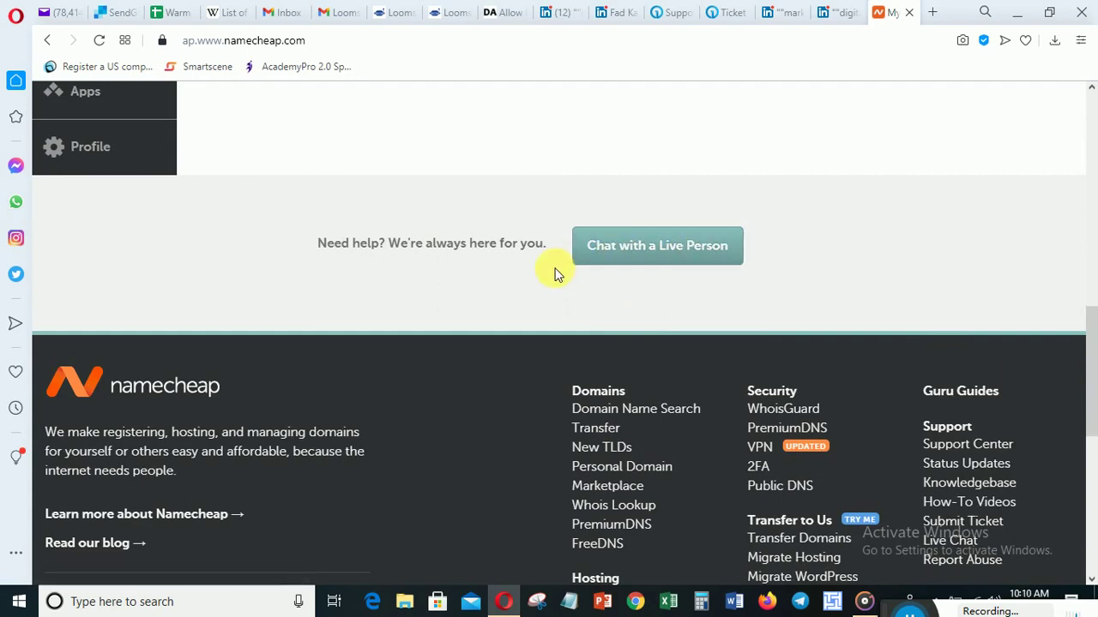
click(115, 13)
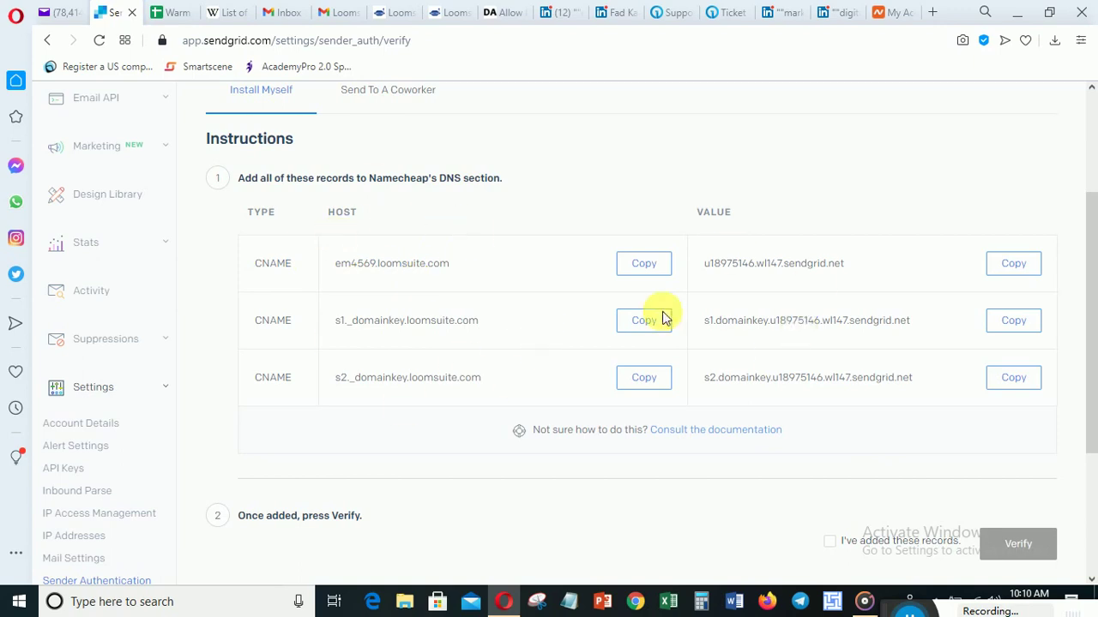
click(891, 15)
drag(1087, 368, 1087, 120)
scroll(655, 247, down, 2)
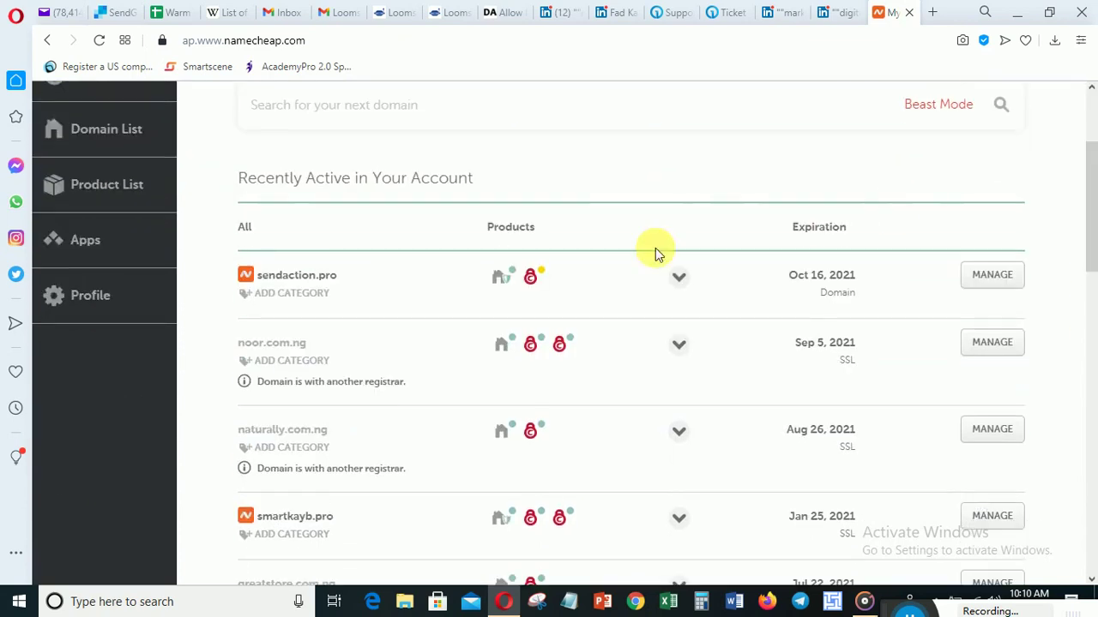
drag(1087, 206, 1088, 263)
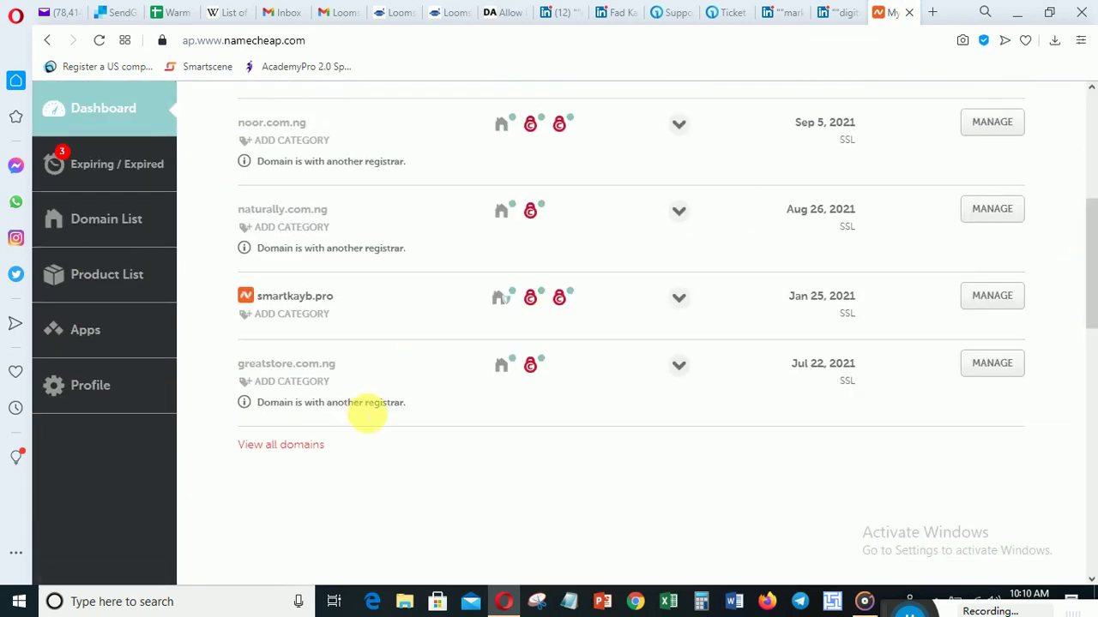
From the full Domain List, open cPanel for the affposter.com hosting account
click(275, 447)
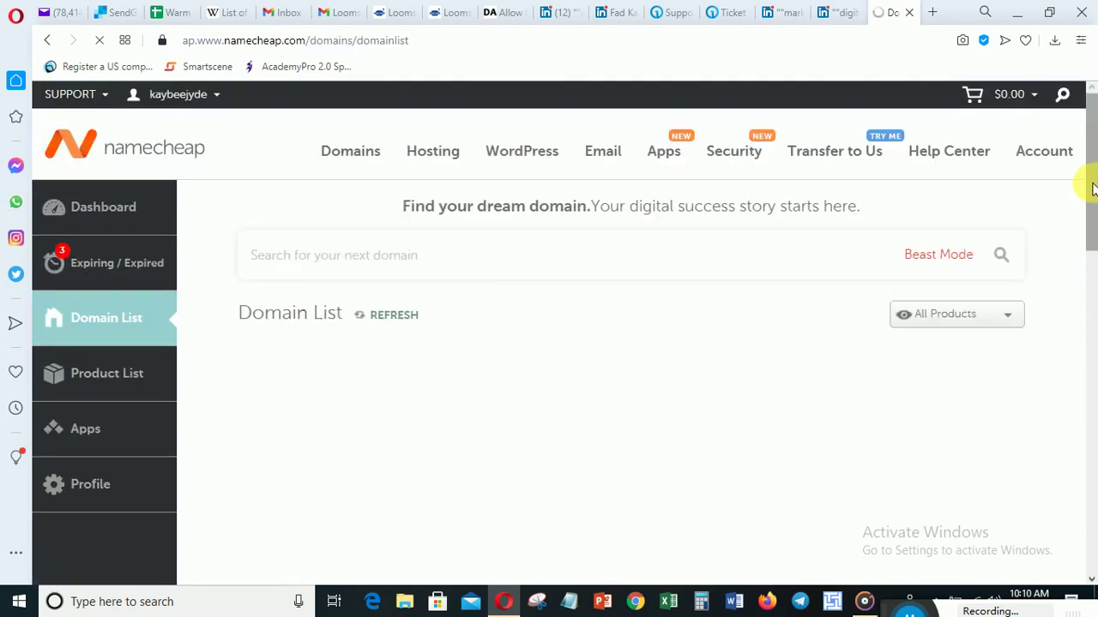
drag(1094, 189, 1090, 259)
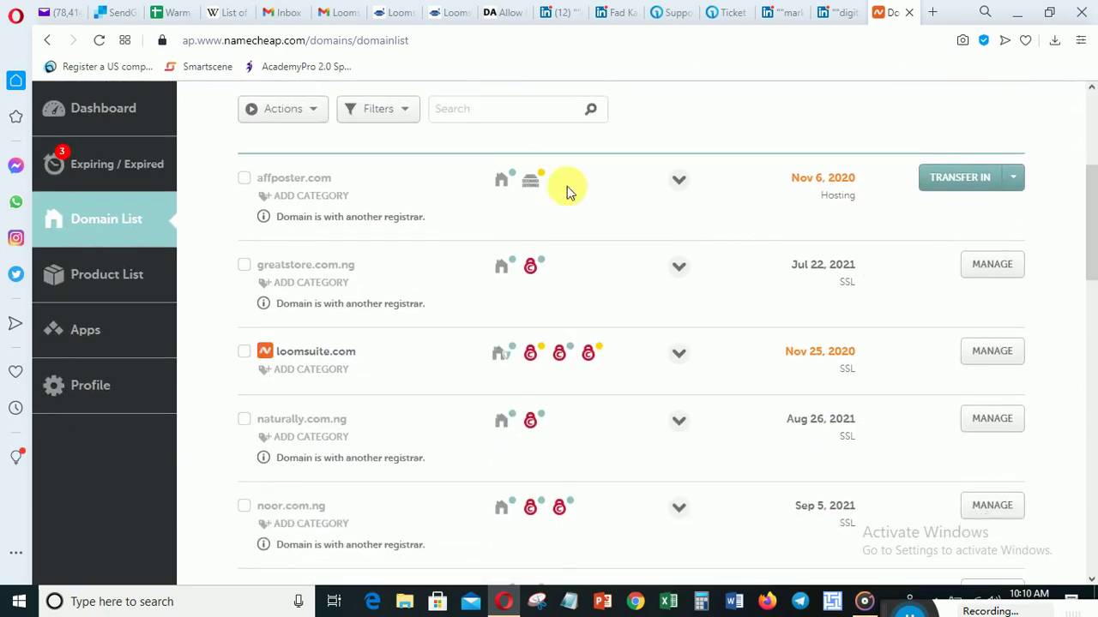
mouse_move(558, 184)
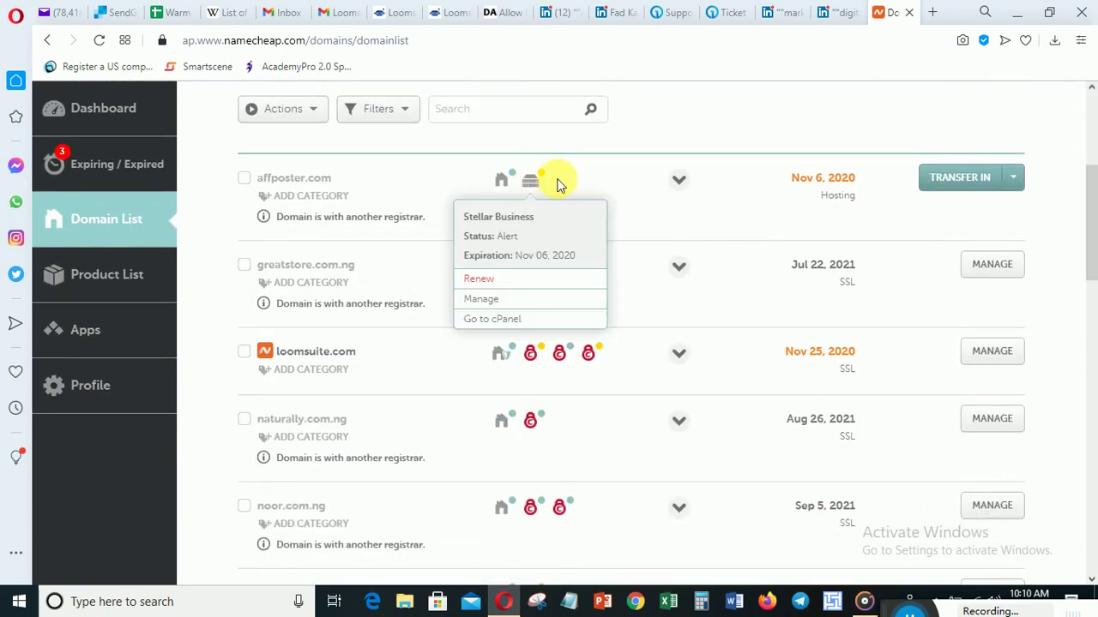
click(480, 319)
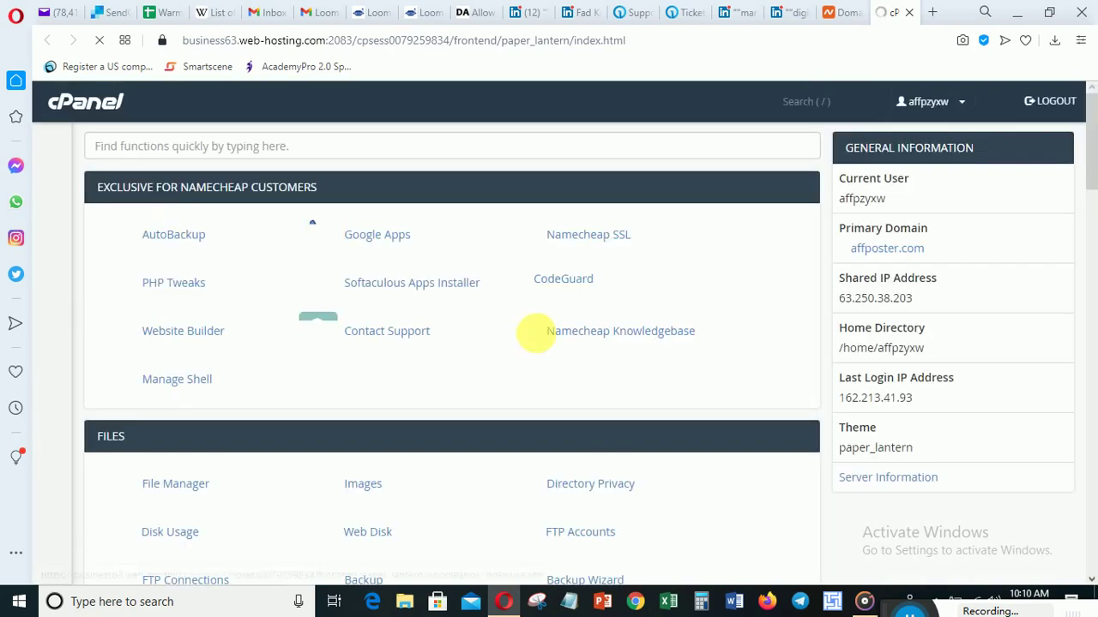
Open cPanel's Zone Editor and manage the sendaction.pro zone records
drag(1094, 182, 1093, 290)
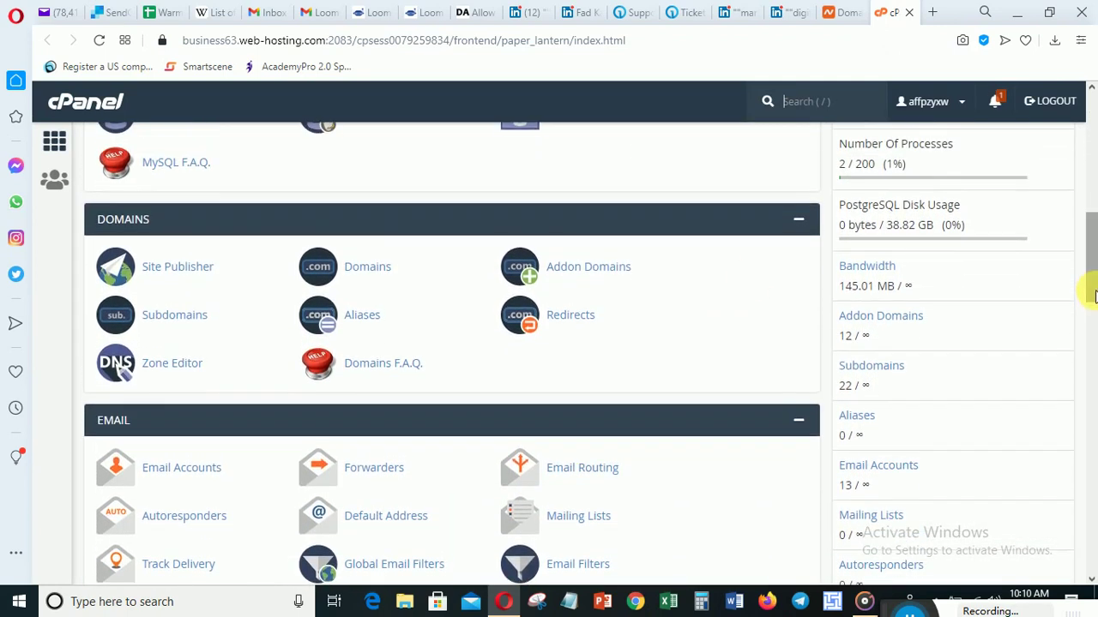
click(163, 369)
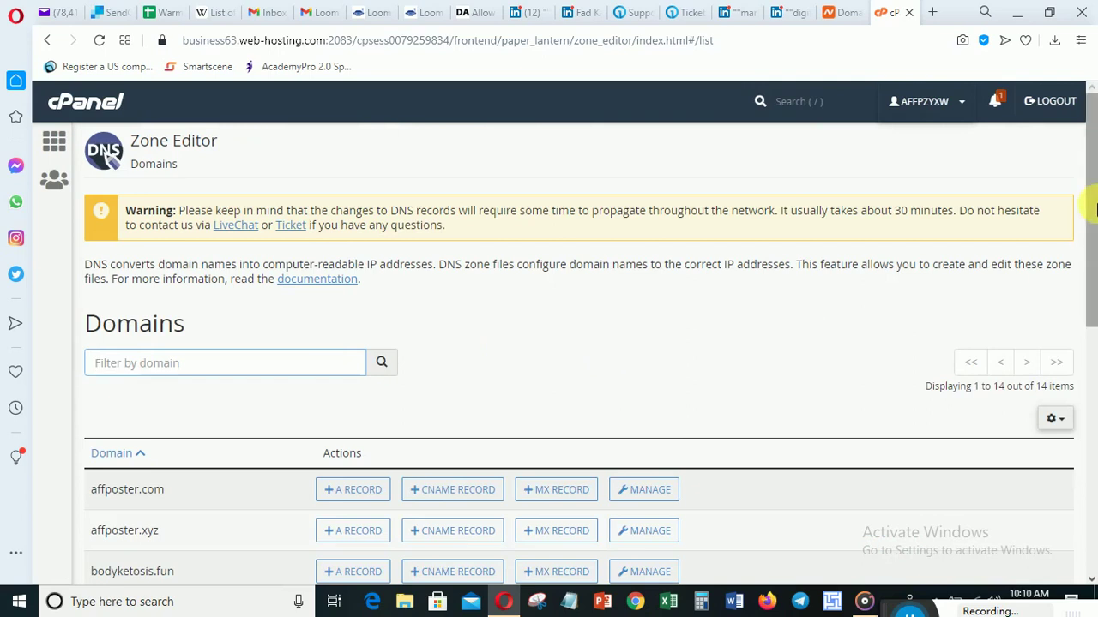
drag(1093, 184, 1091, 431)
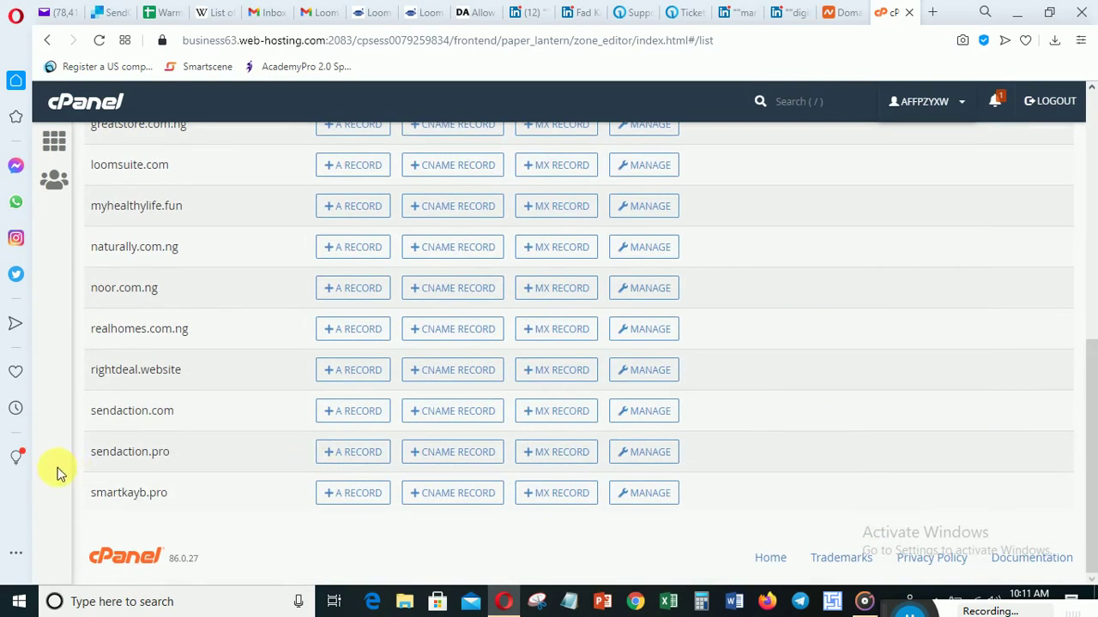
click(649, 454)
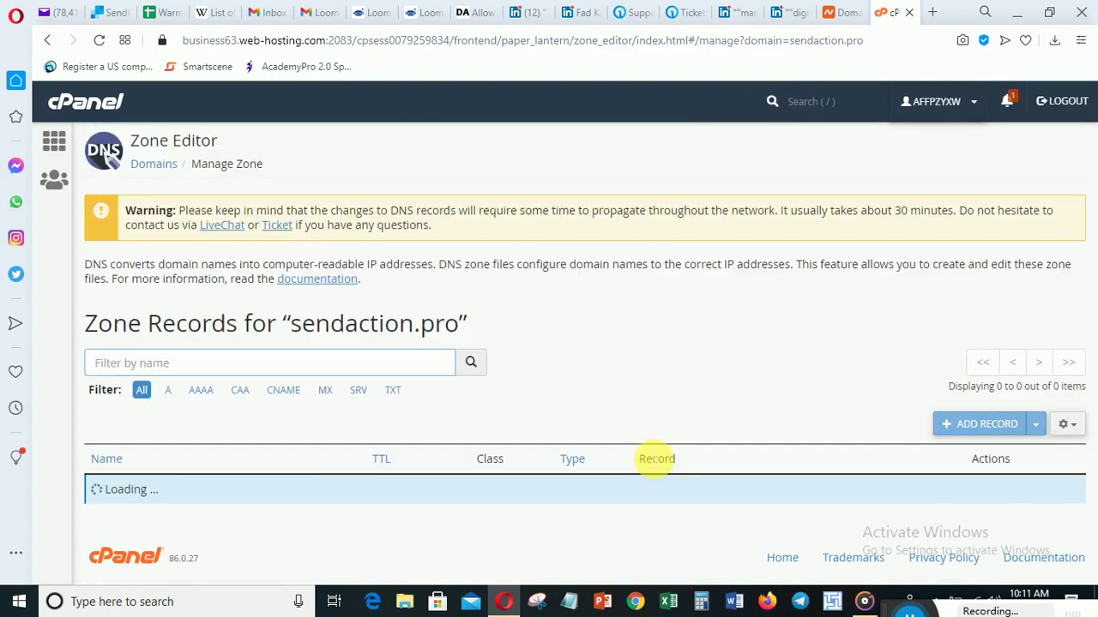
drag(1089, 178, 1092, 530)
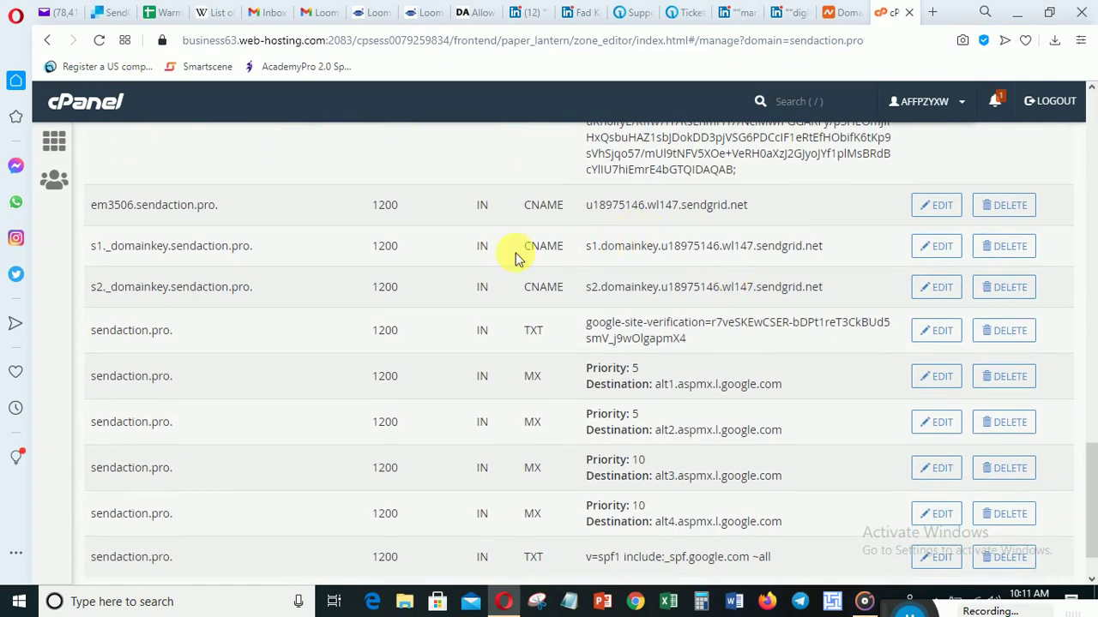